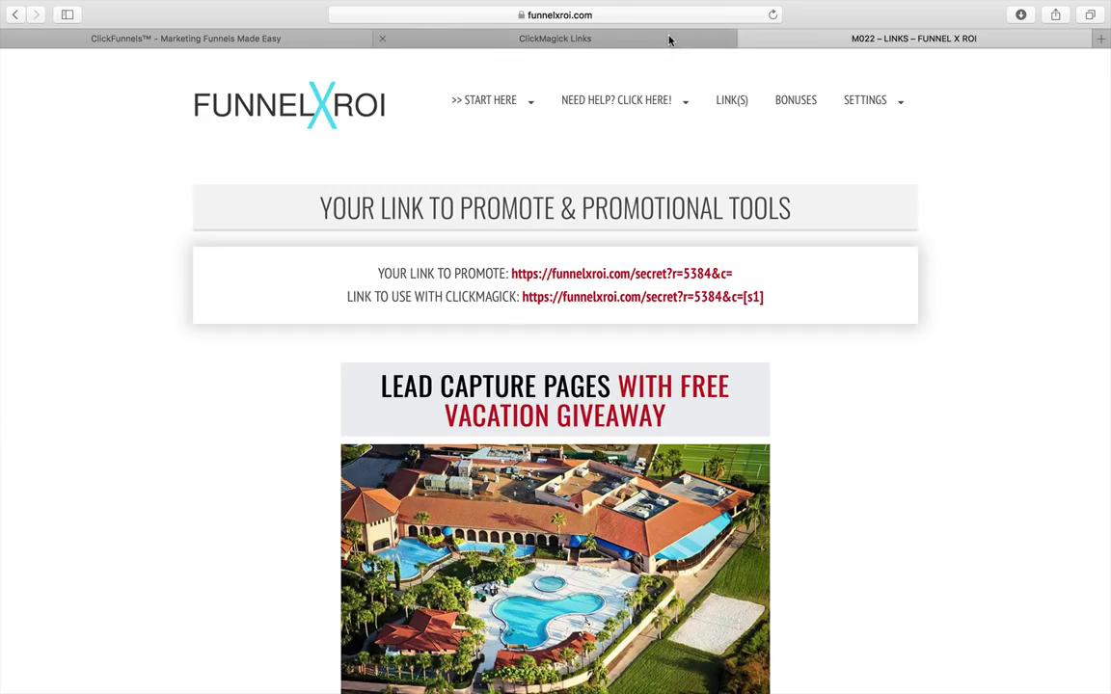
# Step: Switch from the FunnelXROI links page to the ClickMagick Links tab
pyautogui.click(669, 39)
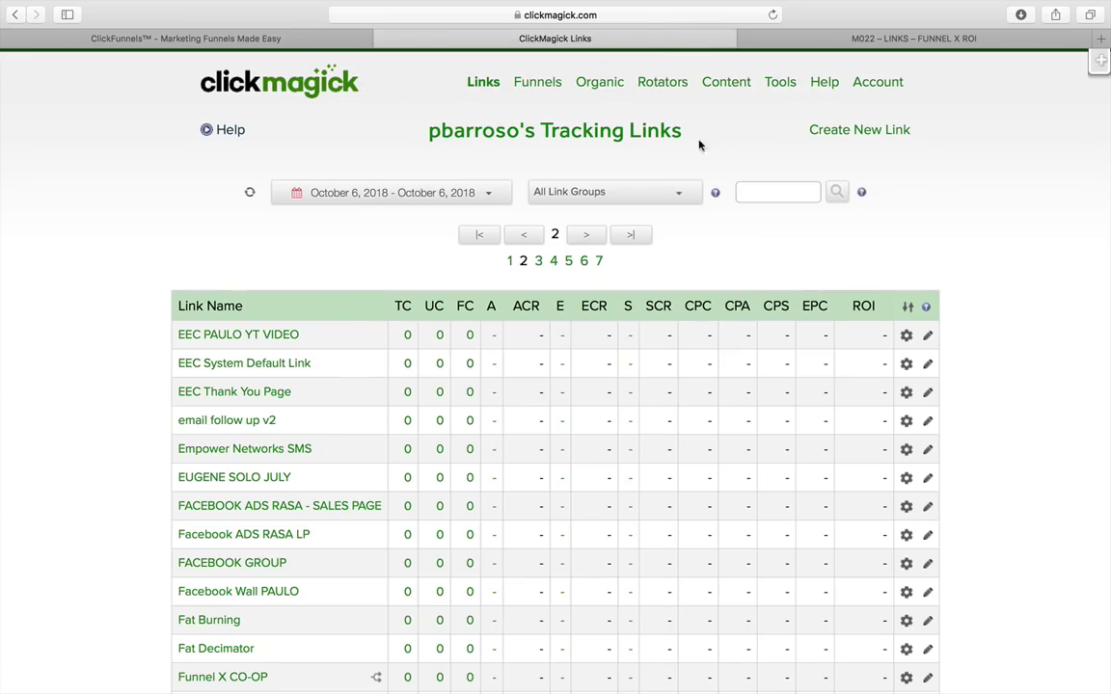
# Step: Start a new tracking link on the clkmg.com domain
pyautogui.click(862, 133)
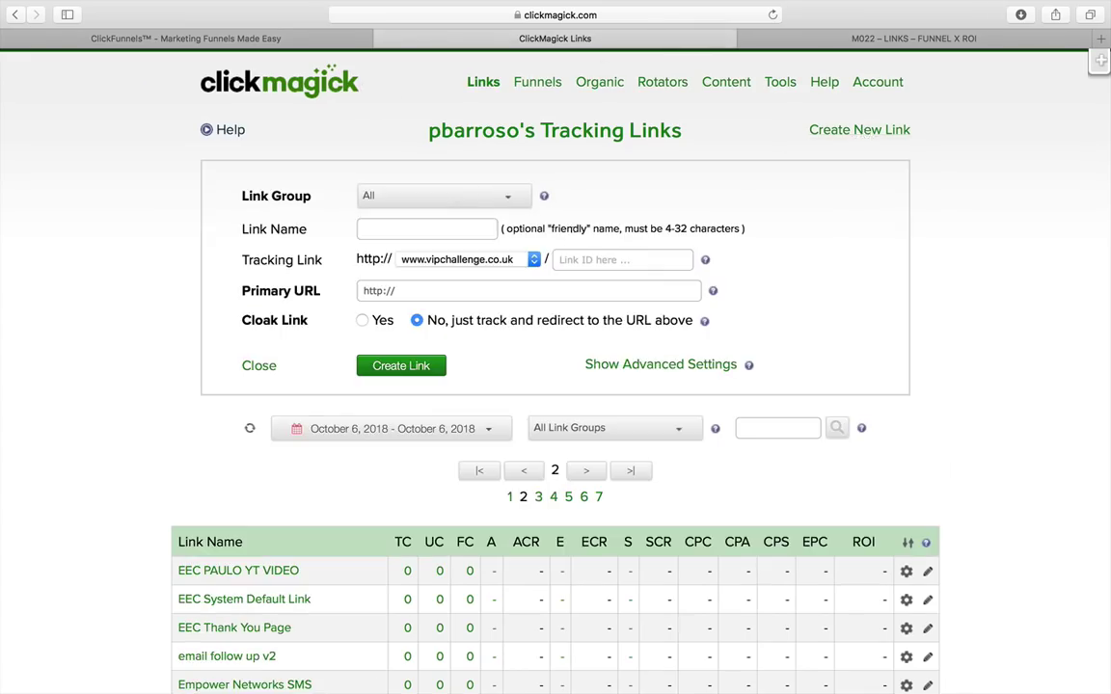
pyautogui.click(479, 259)
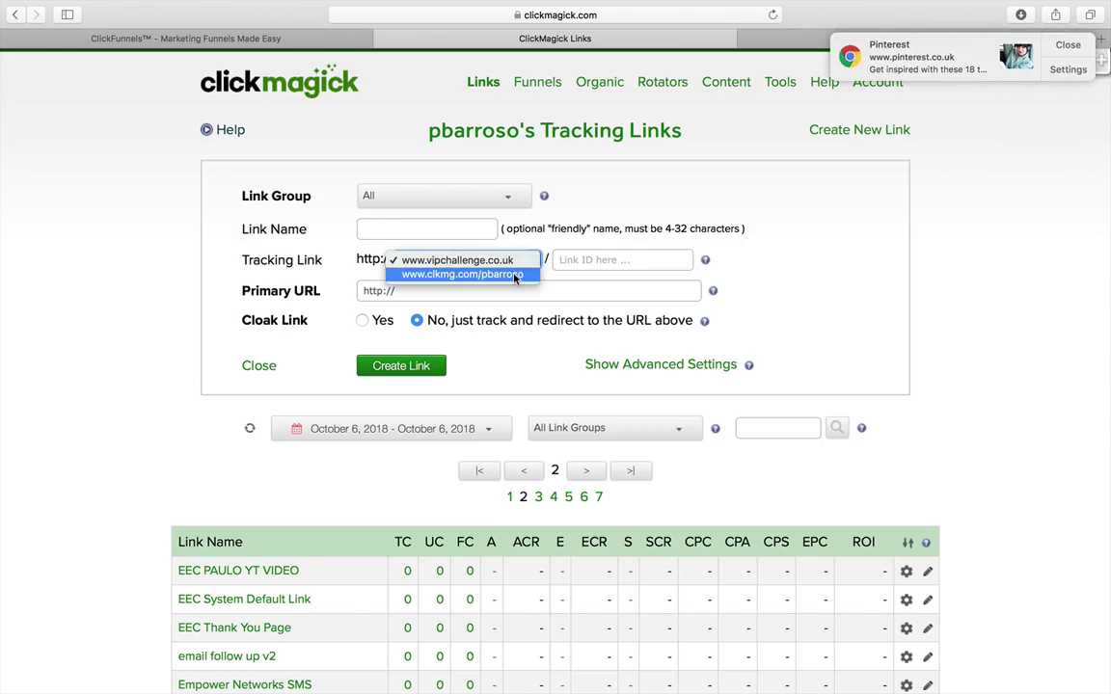
pyautogui.click(516, 275)
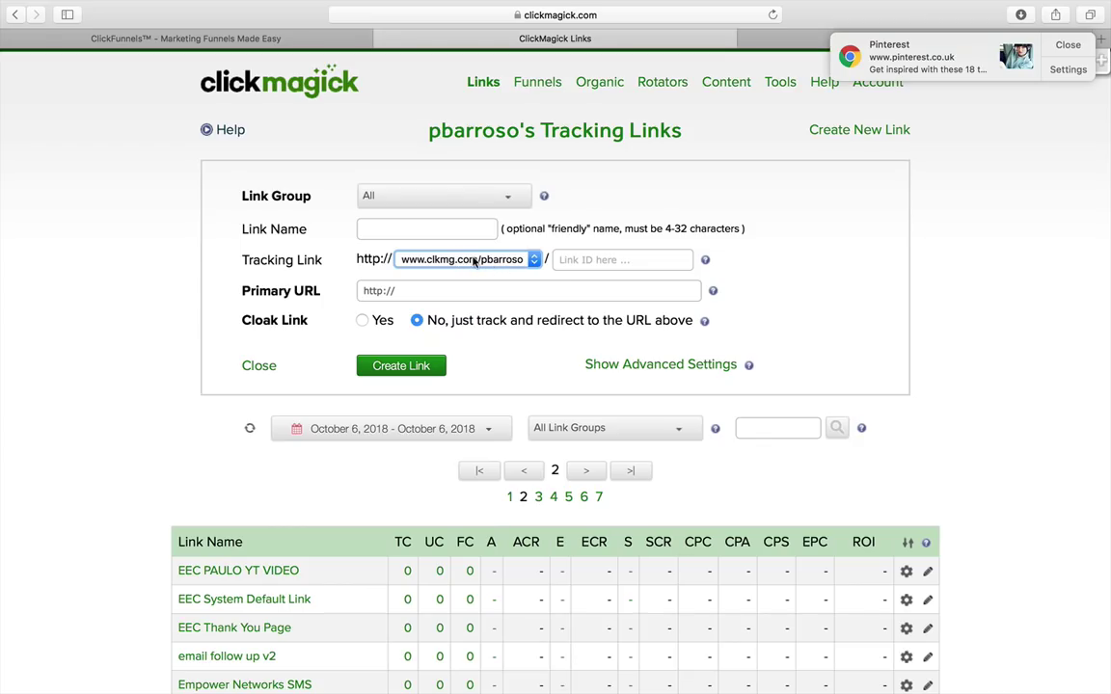
# Step: Name the link igork and give it the link ID igor22
pyautogui.click(417, 226)
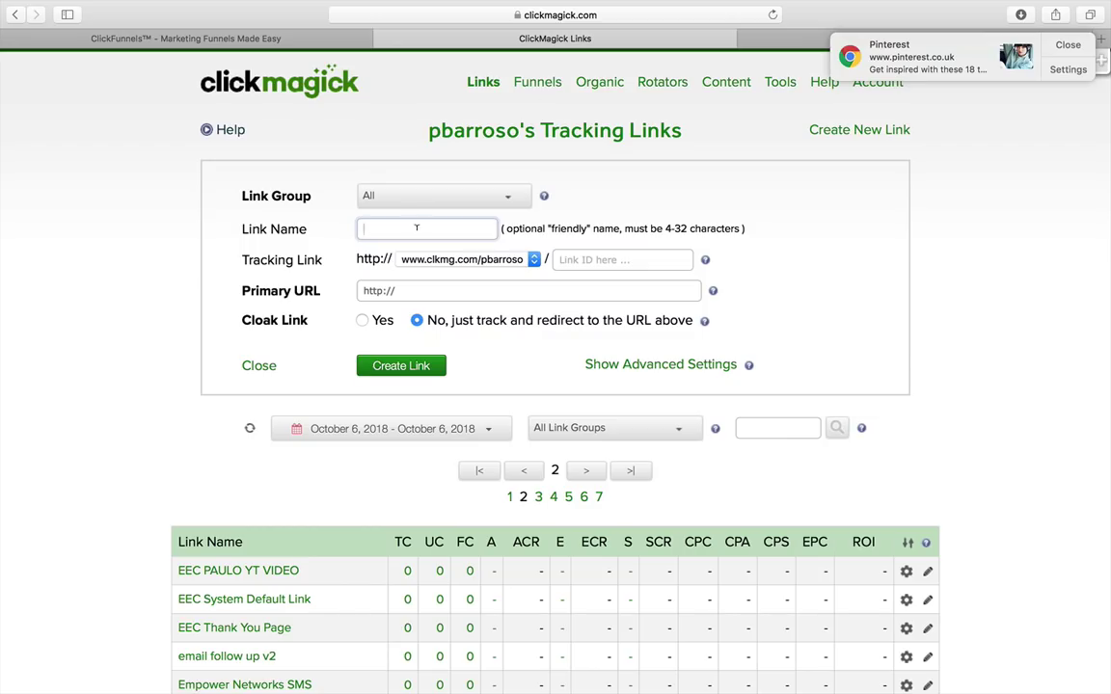
pyautogui.write('igor')
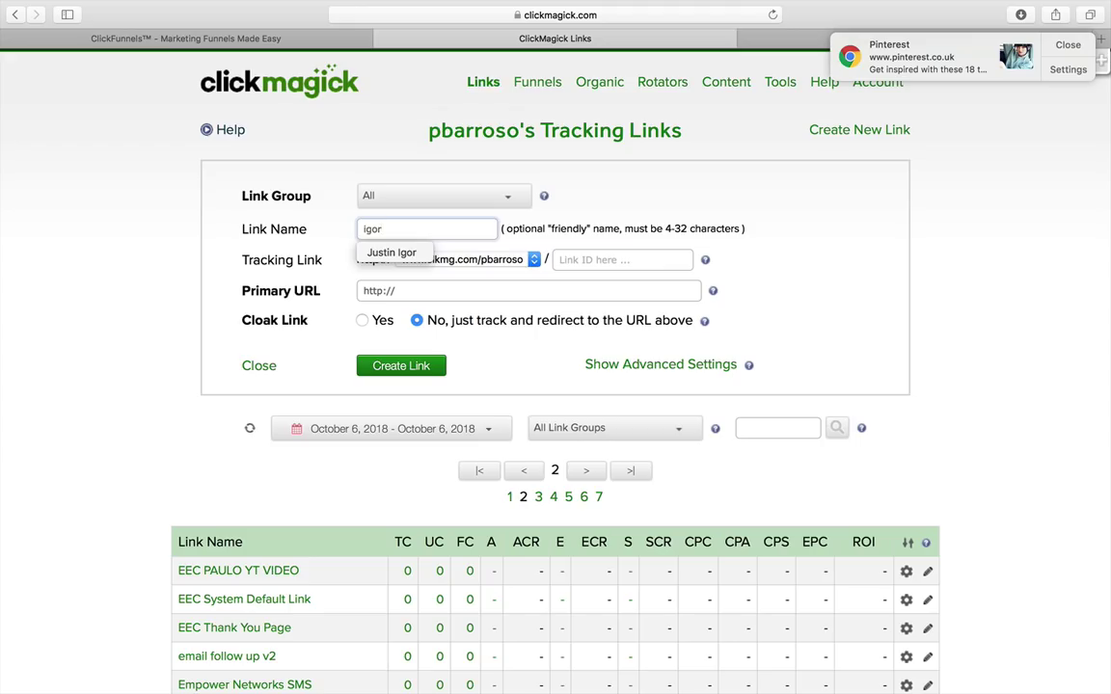
pyautogui.write('Work')
pyautogui.press('BackSpace')
pyautogui.press('BackSpace')
pyautogui.press('BackSpace')
pyautogui.press('BackSpace')
pyautogui.press('BackSpace')
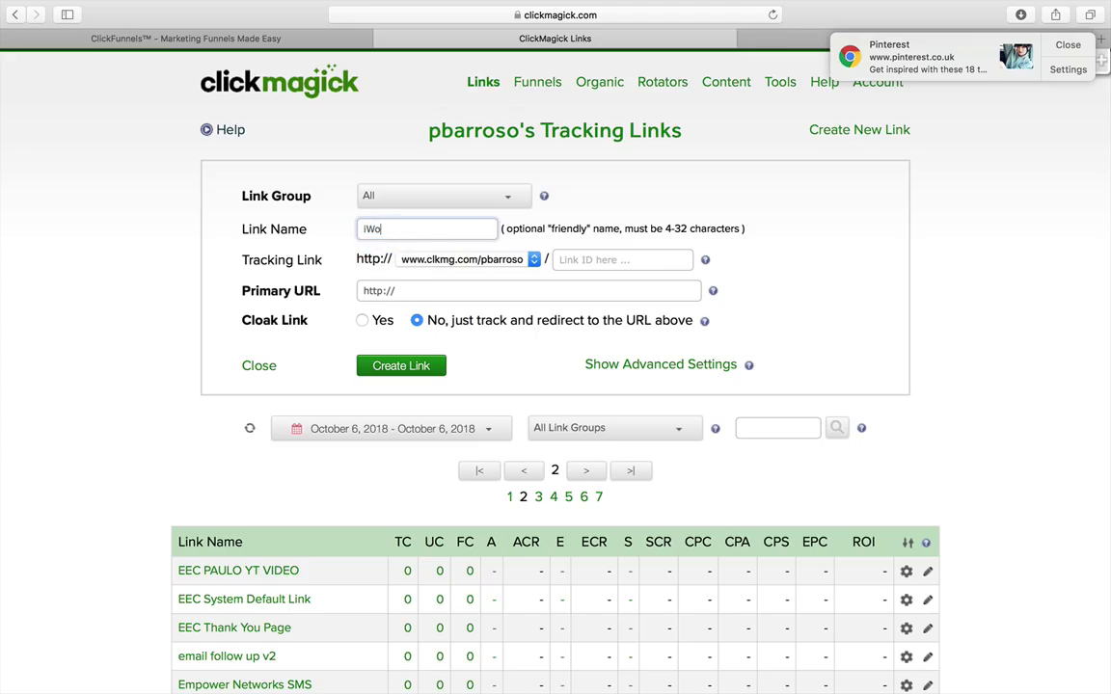
pyautogui.write('gor')
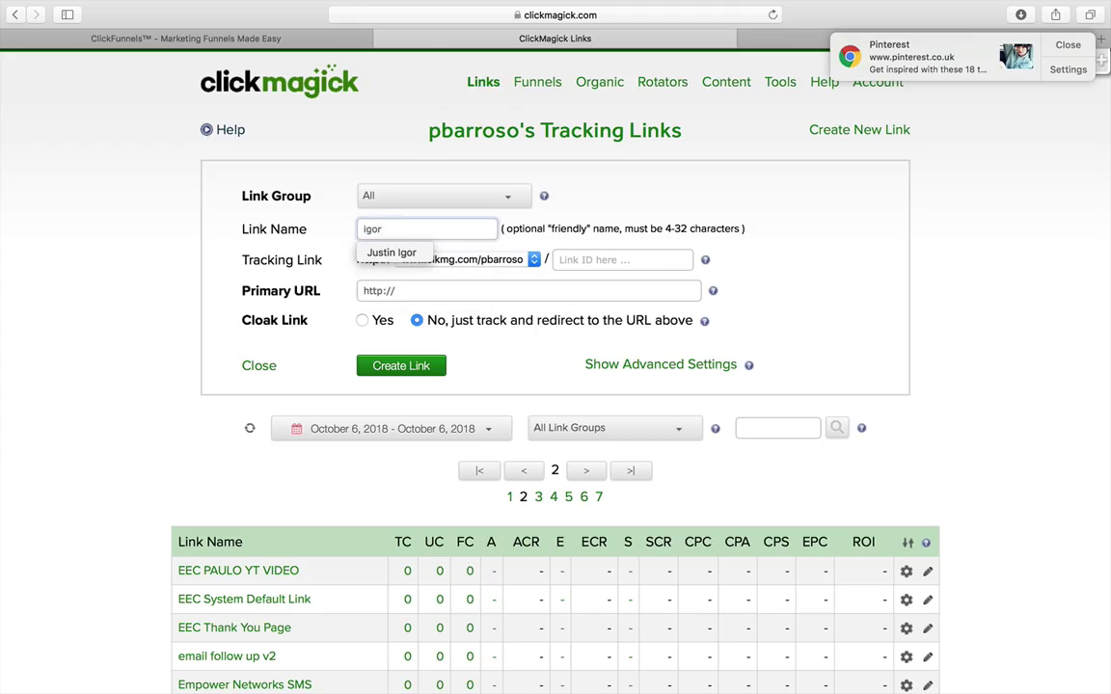
pyautogui.write('k')
pyautogui.click(576, 259)
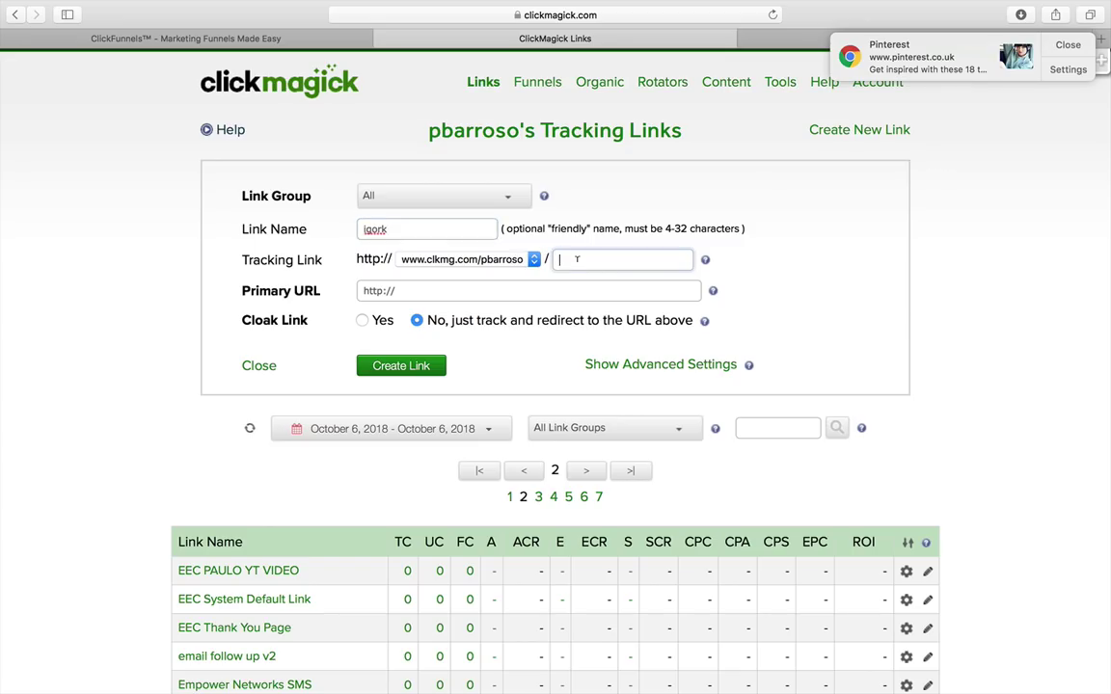
pyautogui.write('igok')
pyautogui.press('BackSpace')
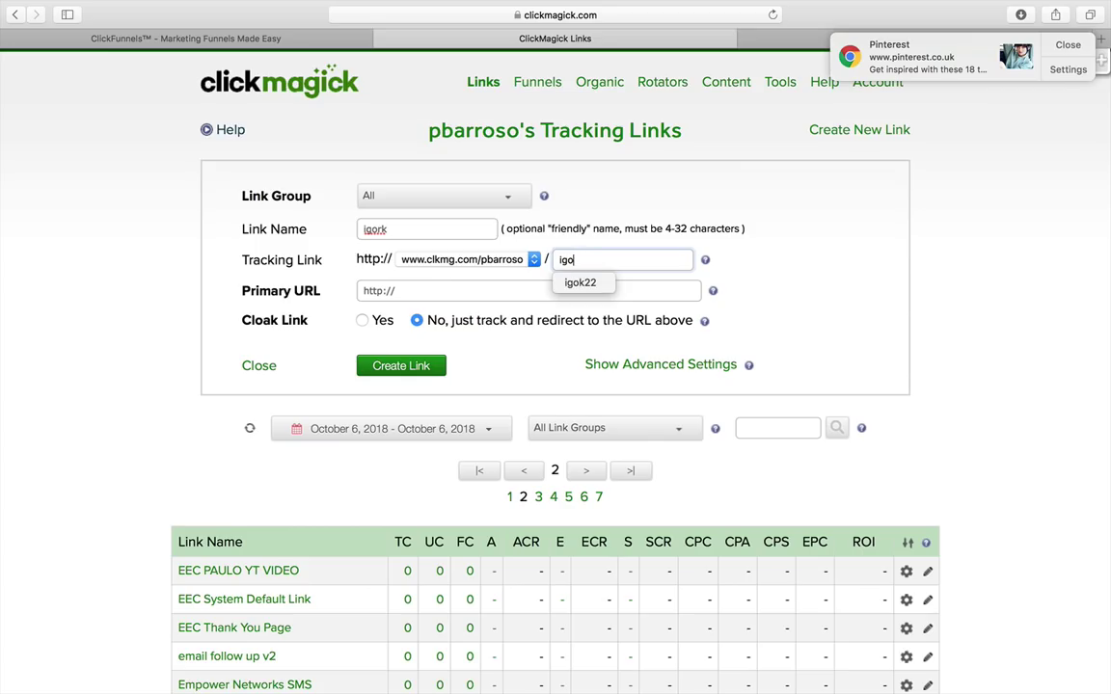
pyautogui.write('r')
pyautogui.press('Return')
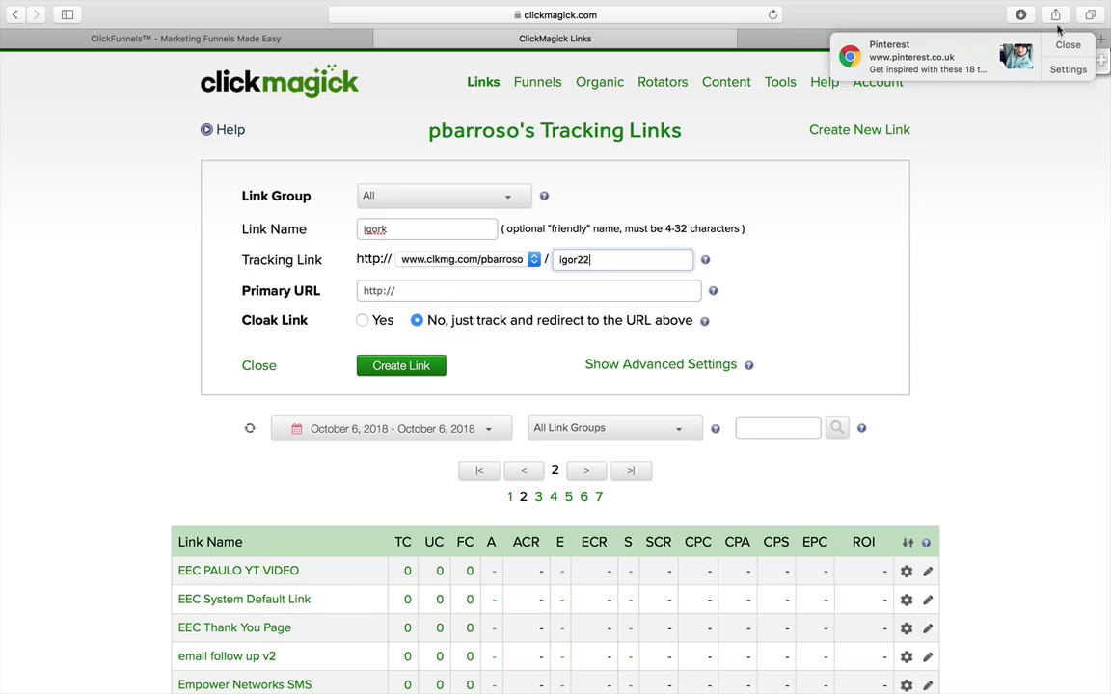
# Step: Copy the ClickMagick-ready adv2 squeeze-page URL from the reloaded FunnelXROI links page
pyautogui.click(856, 38)
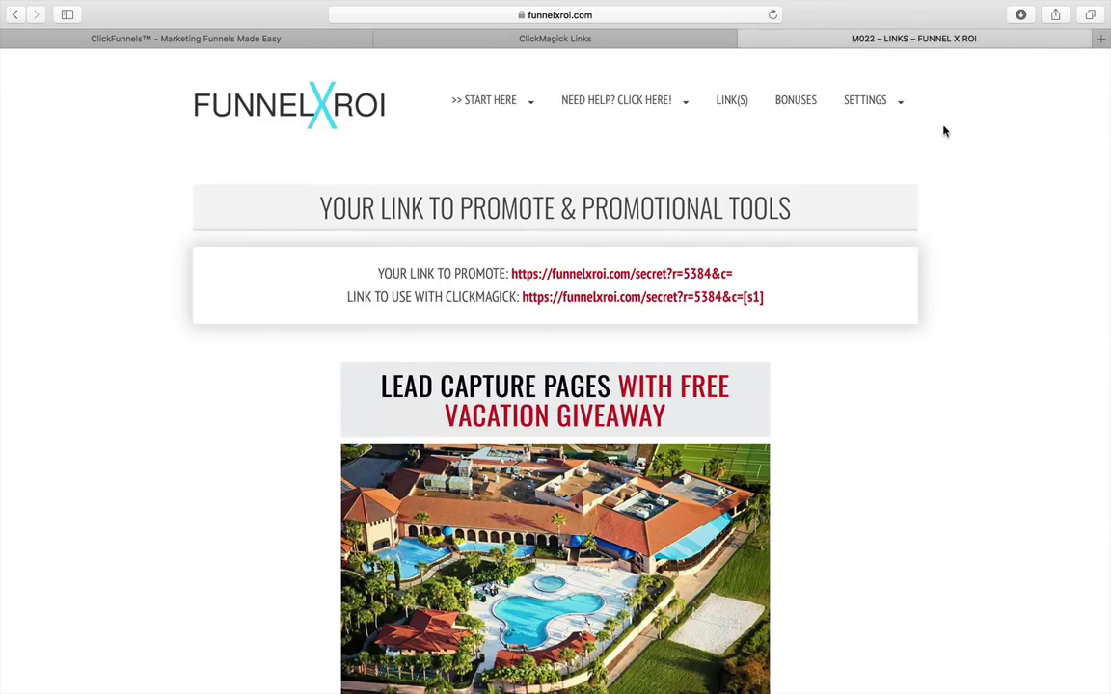
pyautogui.scroll(-1, 821, 319)
pyautogui.scroll(1, 820, 319)
pyautogui.click(730, 104)
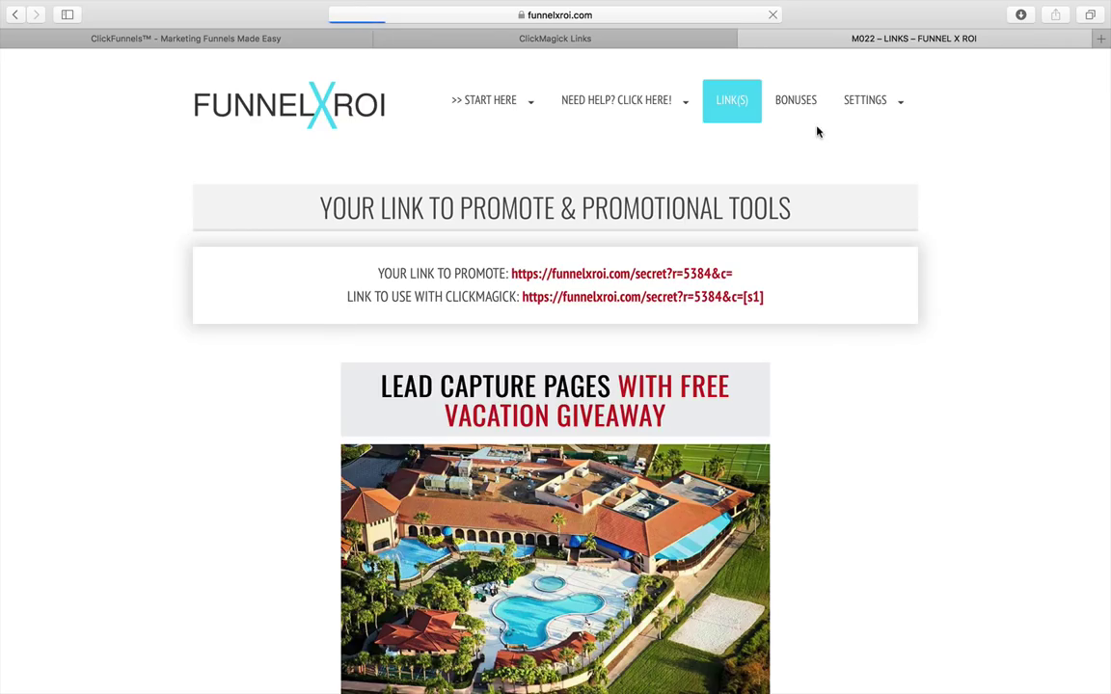
pyautogui.scroll(-10, 991, 348)
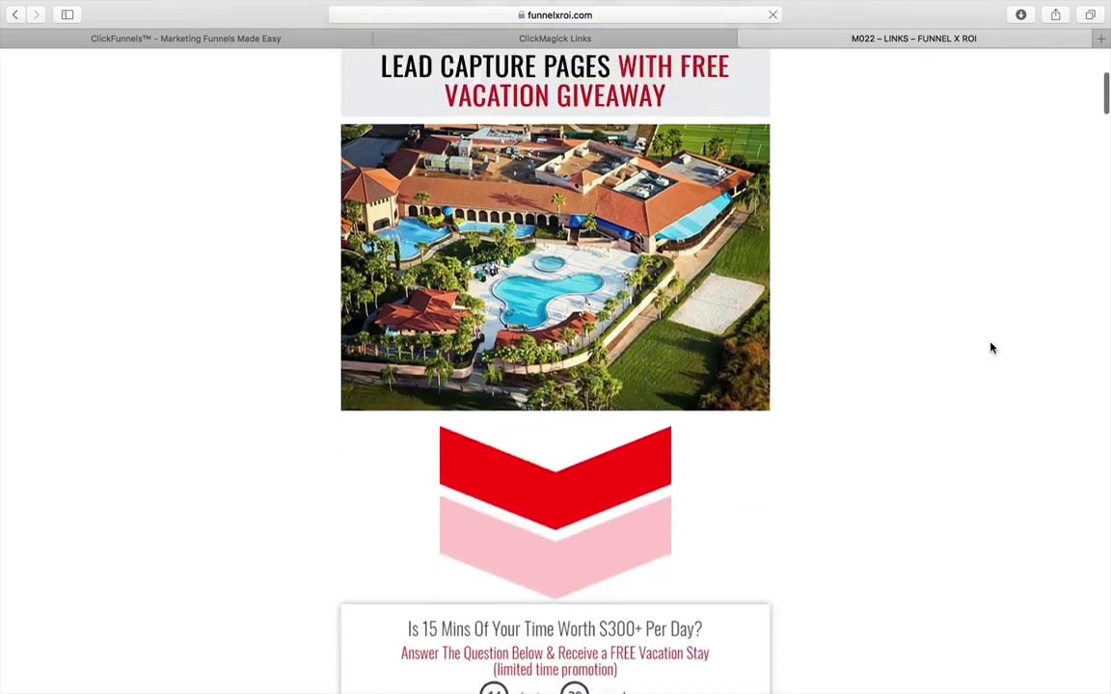
pyautogui.scroll(-8, 991, 348)
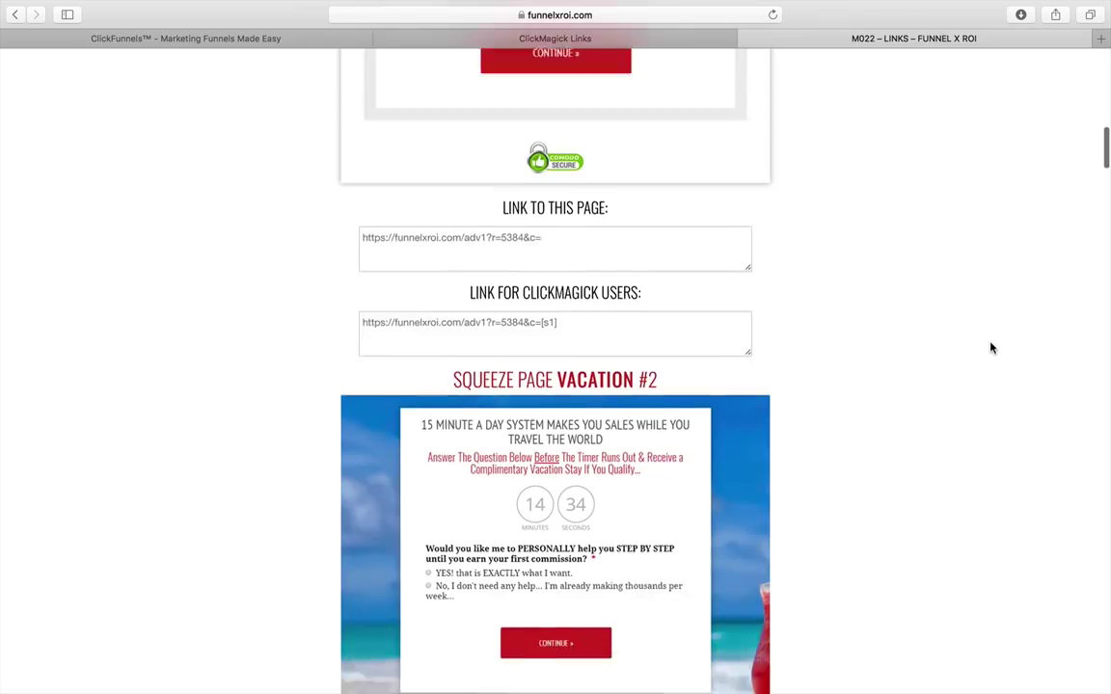
pyautogui.scroll(-2, 991, 348)
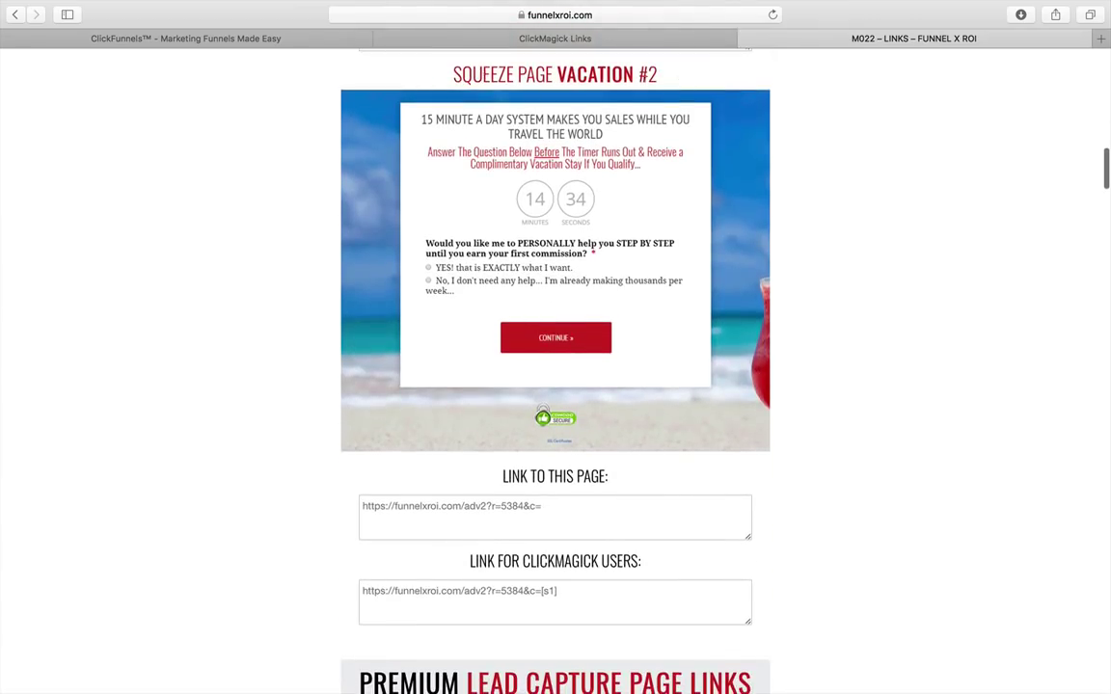
pyautogui.scroll(-3, 580, 495)
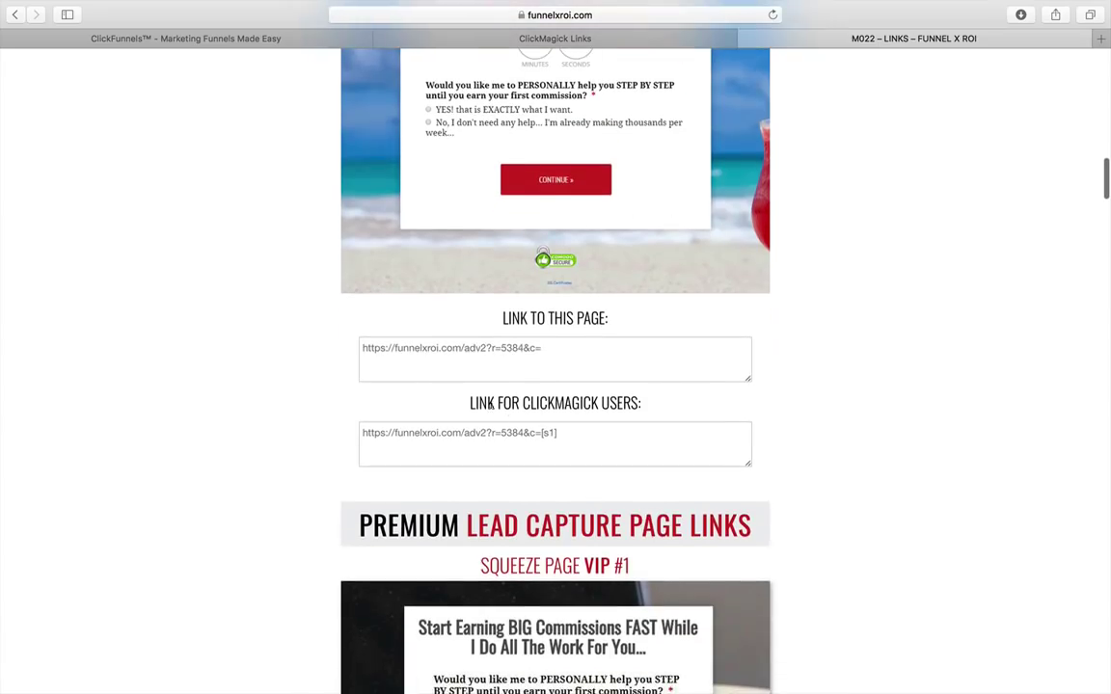
pyautogui.moveTo(469, 403); pyautogui.dragTo(633, 411)
pyautogui.click(565, 439)
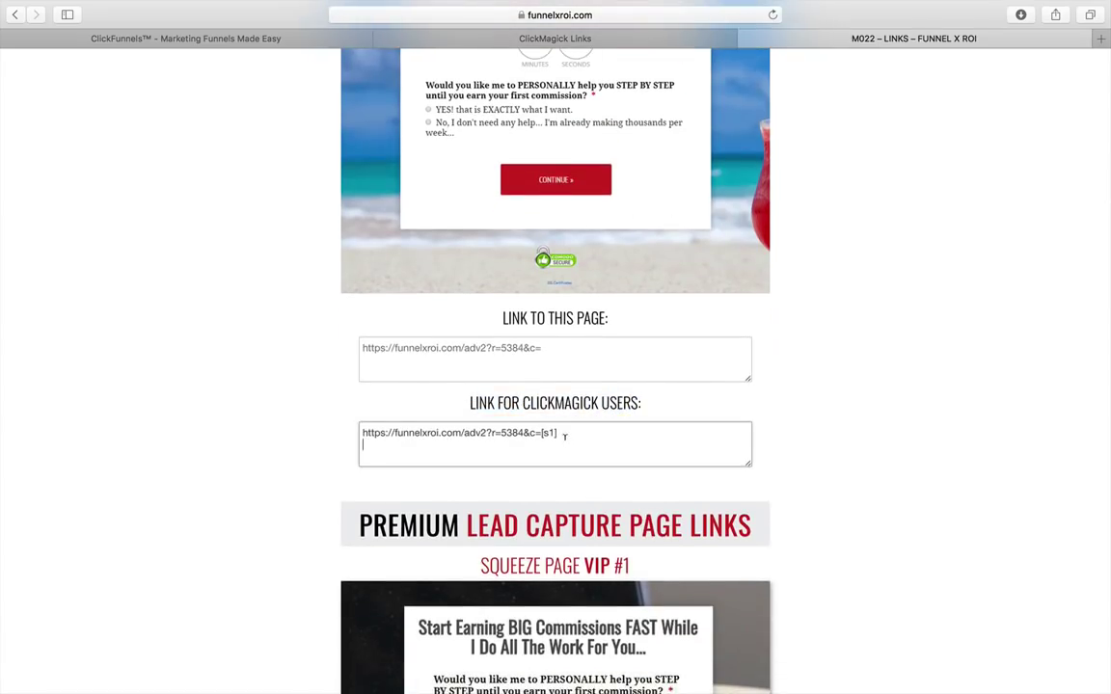
pyautogui.moveTo(555, 433); pyautogui.dragTo(360, 433)
pyautogui.press('super+c')
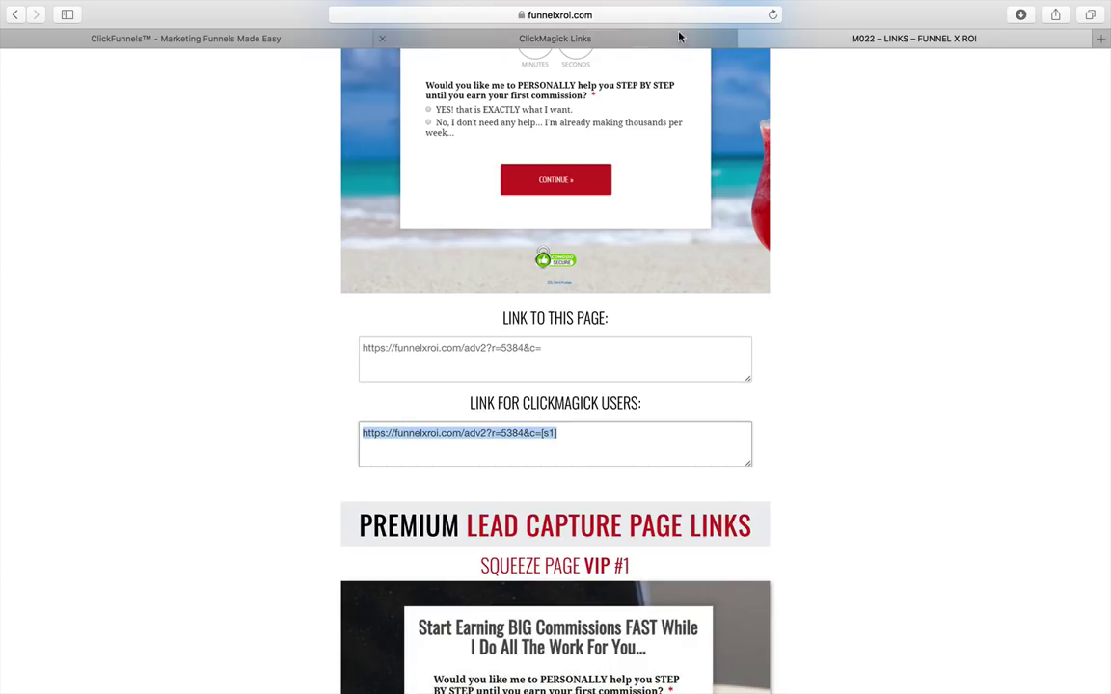
# Step: Paste that URL as the new link's Primary URL and show advanced settings
pyautogui.click(610, 29)
pyautogui.click(438, 290)
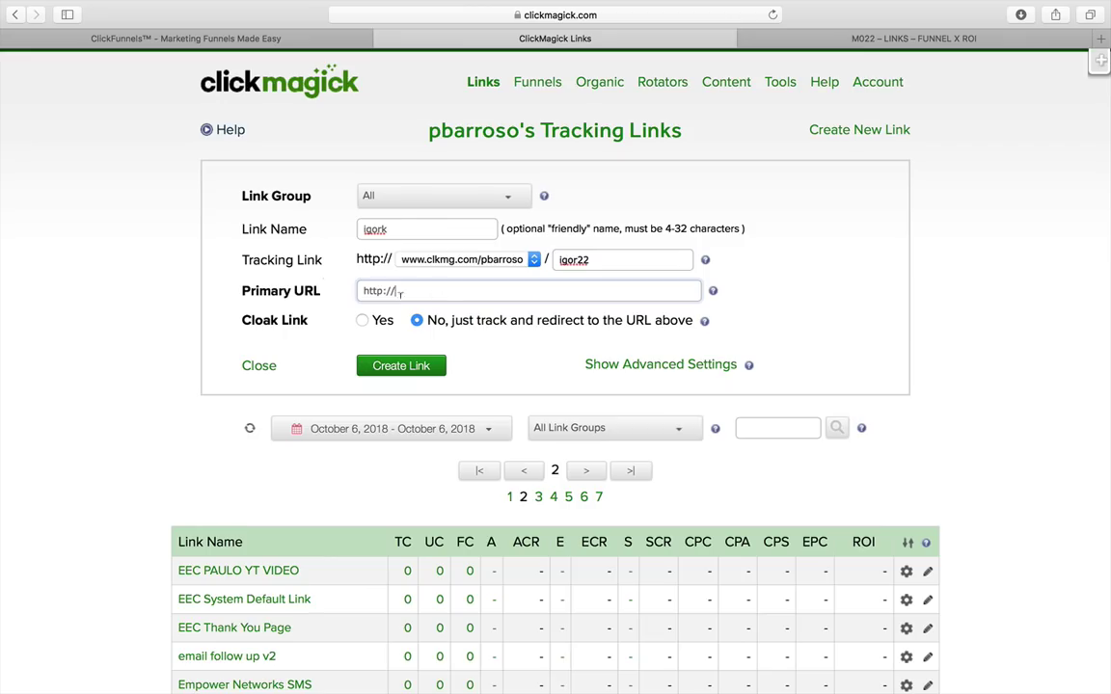
pyautogui.press('super+a')
pyautogui.press('super+v')
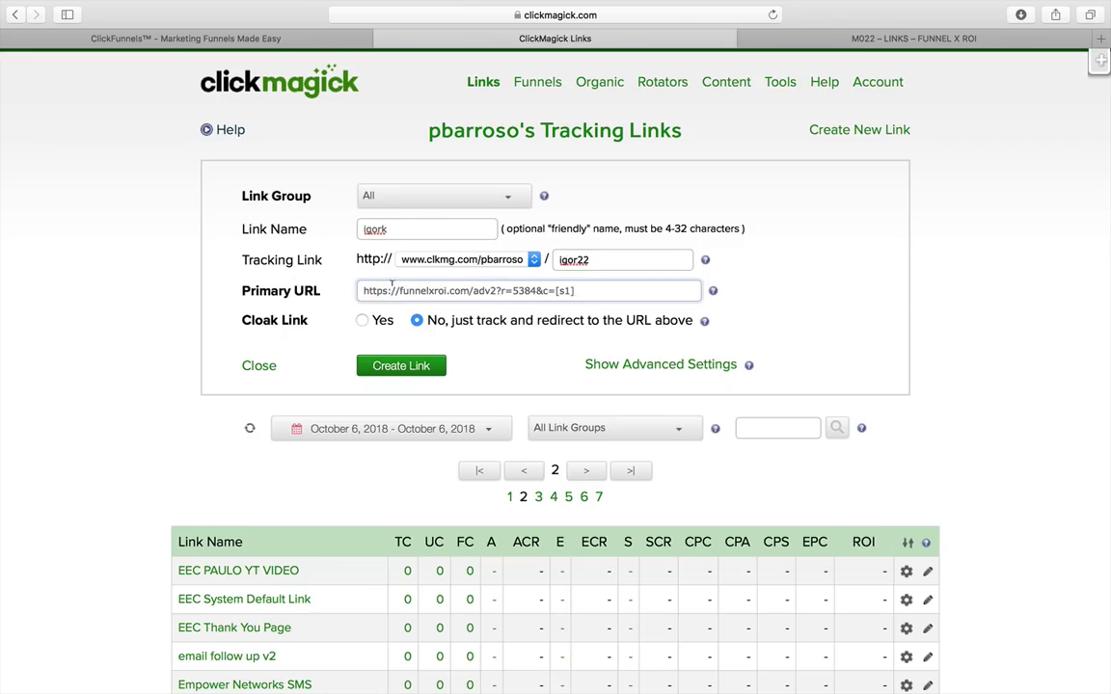
pyautogui.click(664, 365)
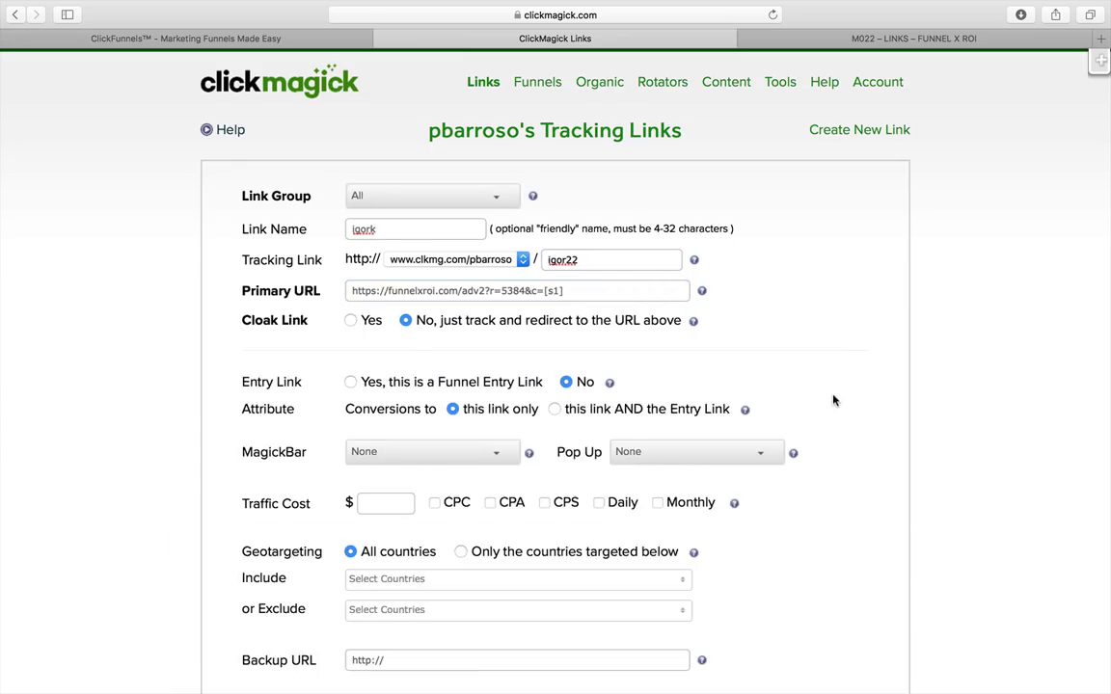
# Step: Enter a 1.00 traffic cost charged per click (CPC) and create the igork link
pyautogui.scroll(-3, 833, 397)
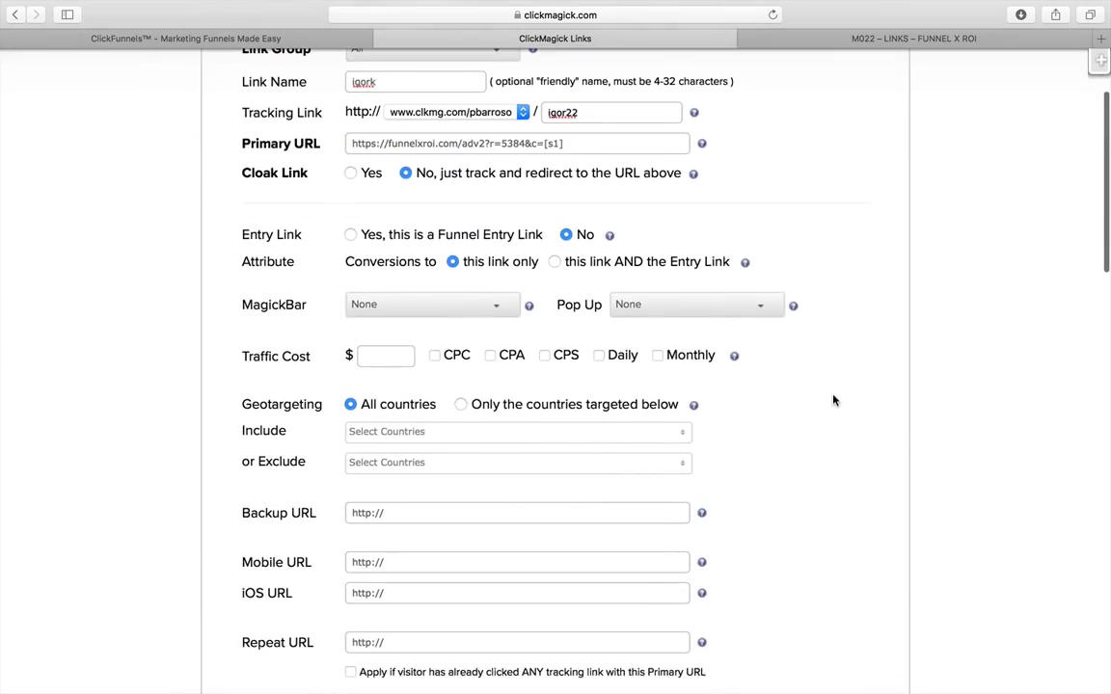
pyautogui.click(389, 357)
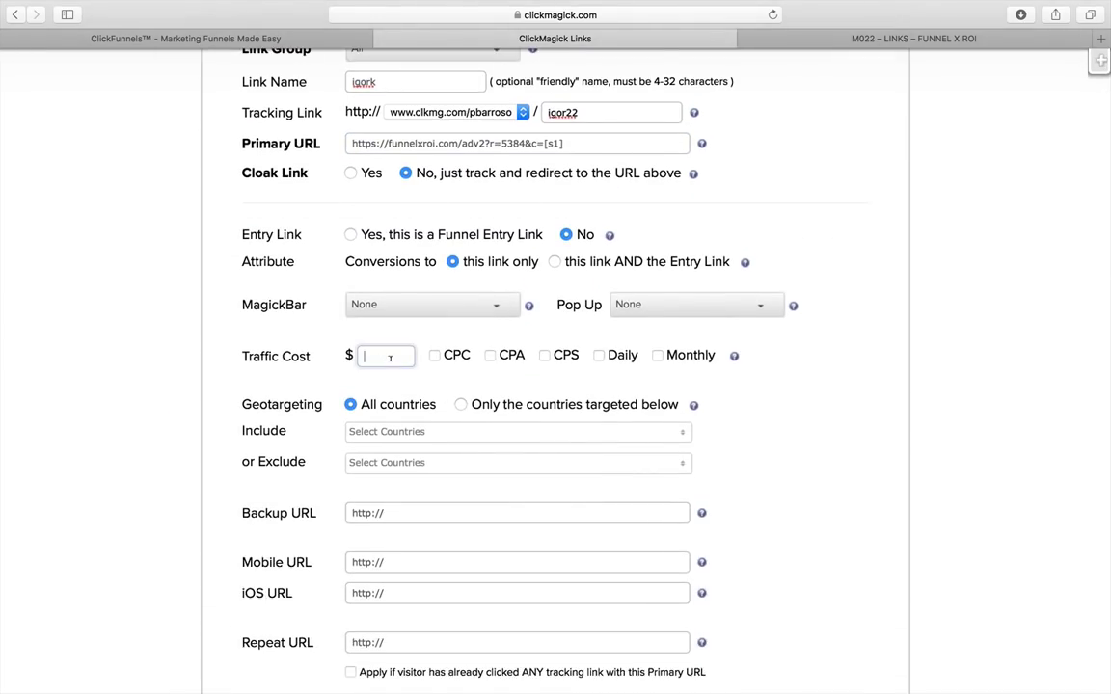
pyautogui.write('1.')
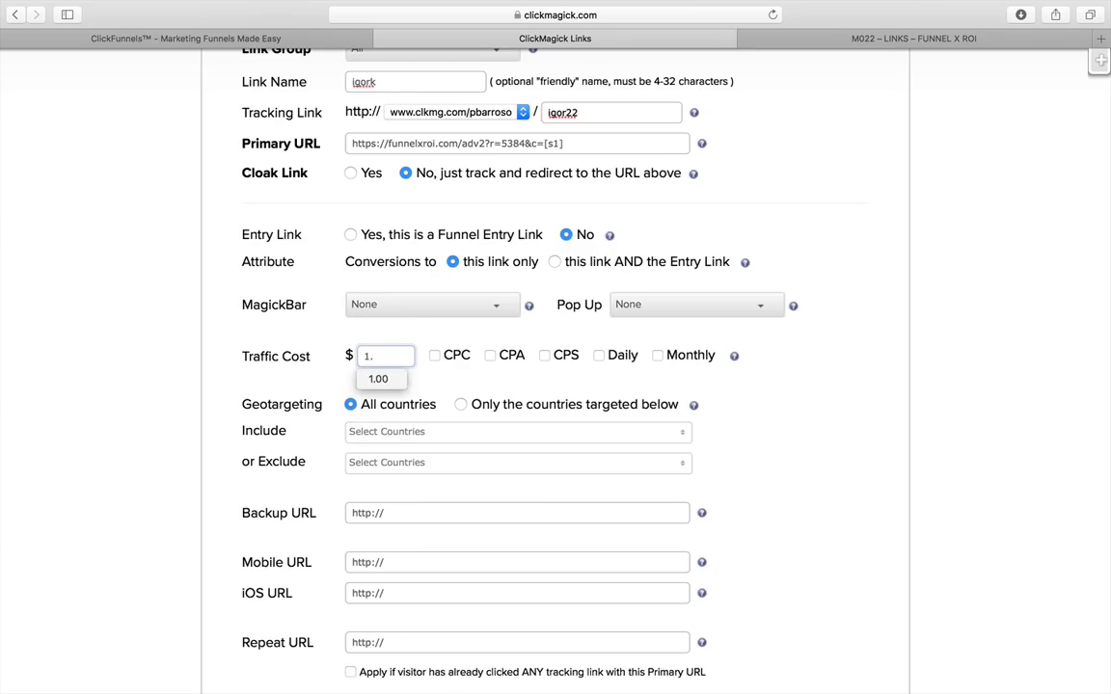
pyautogui.write('00')
pyautogui.click(447, 373)
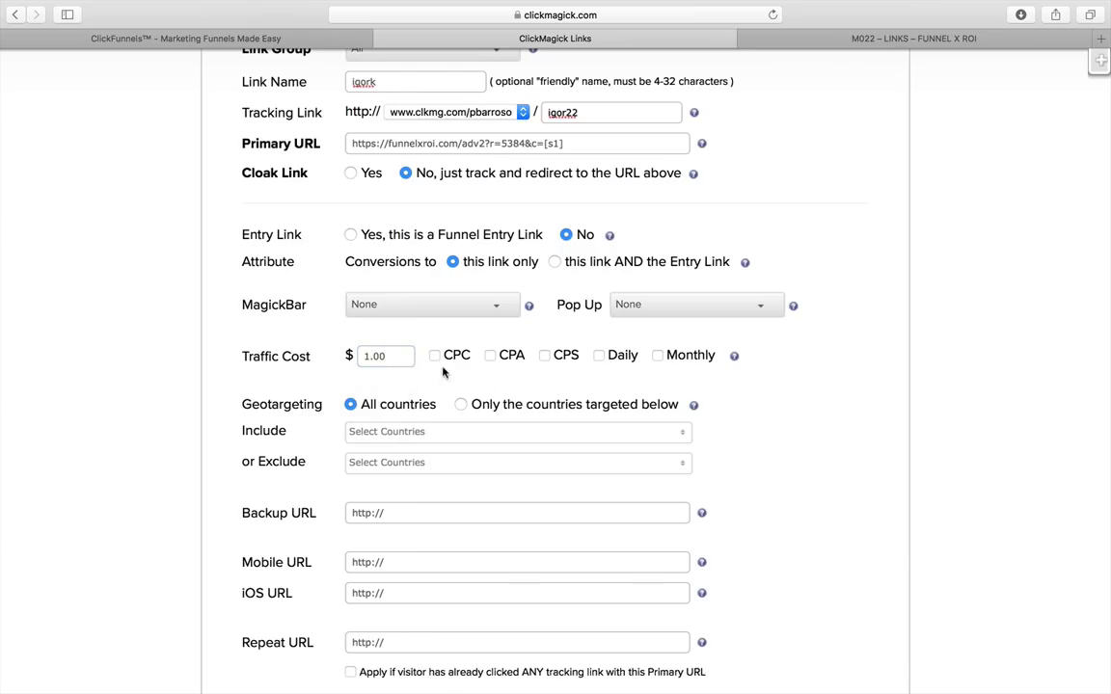
pyautogui.click(434, 356)
pyautogui.scroll(-15, 579, 389)
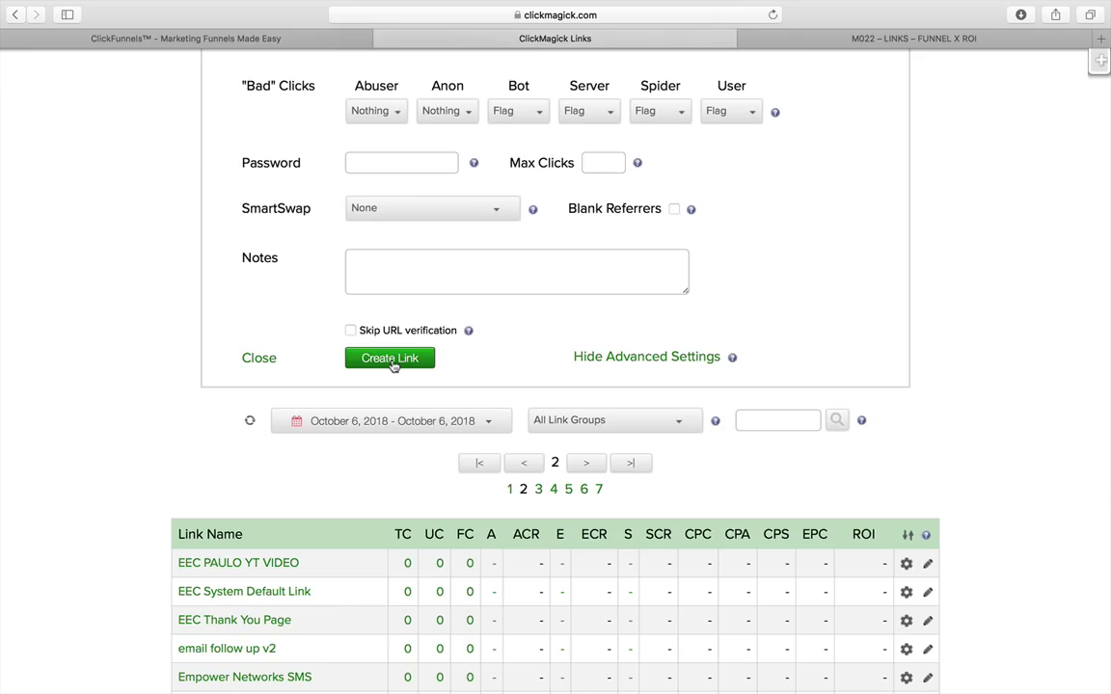
pyautogui.click(392, 363)
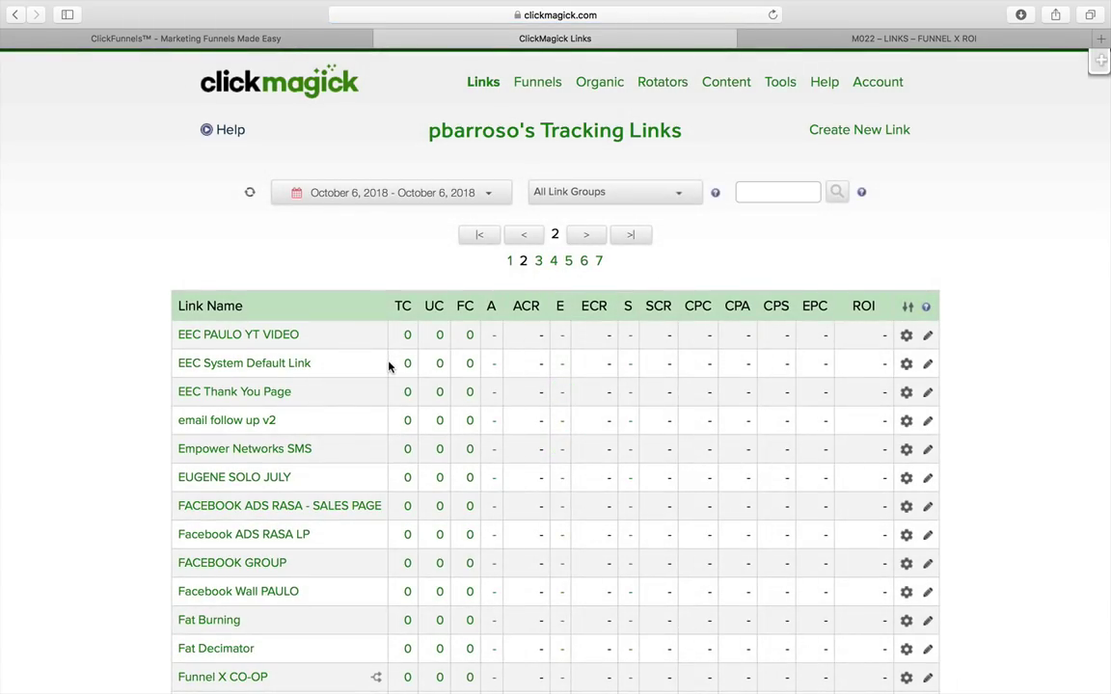
pyautogui.scroll(-3, 390, 366)
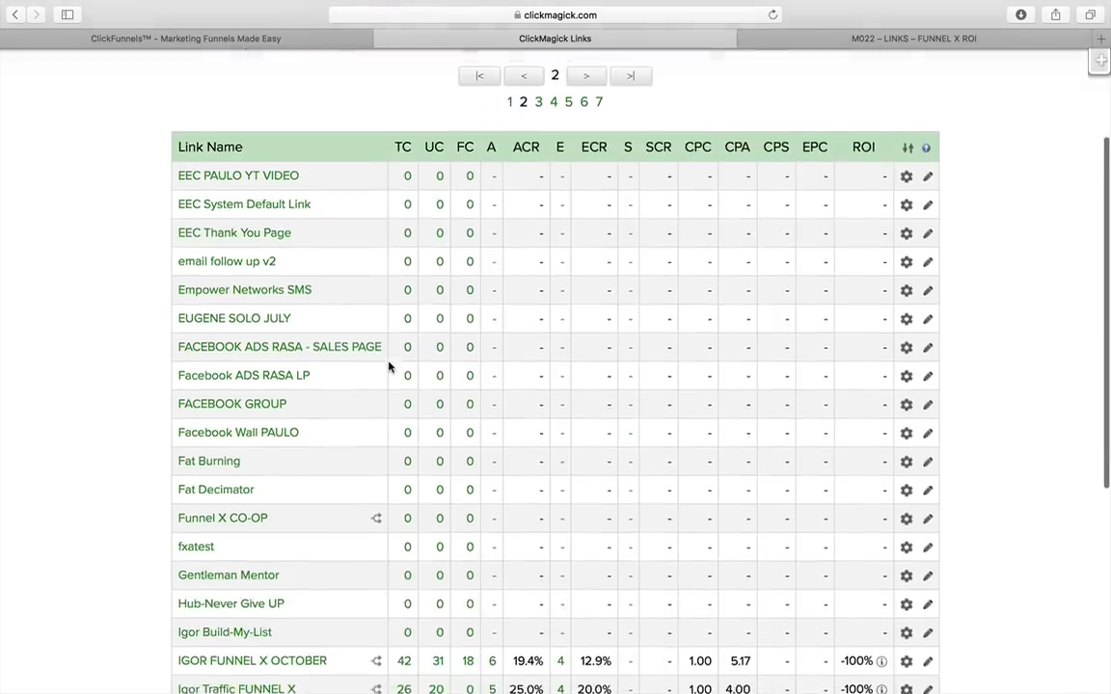
pyautogui.scroll(-5, 390, 366)
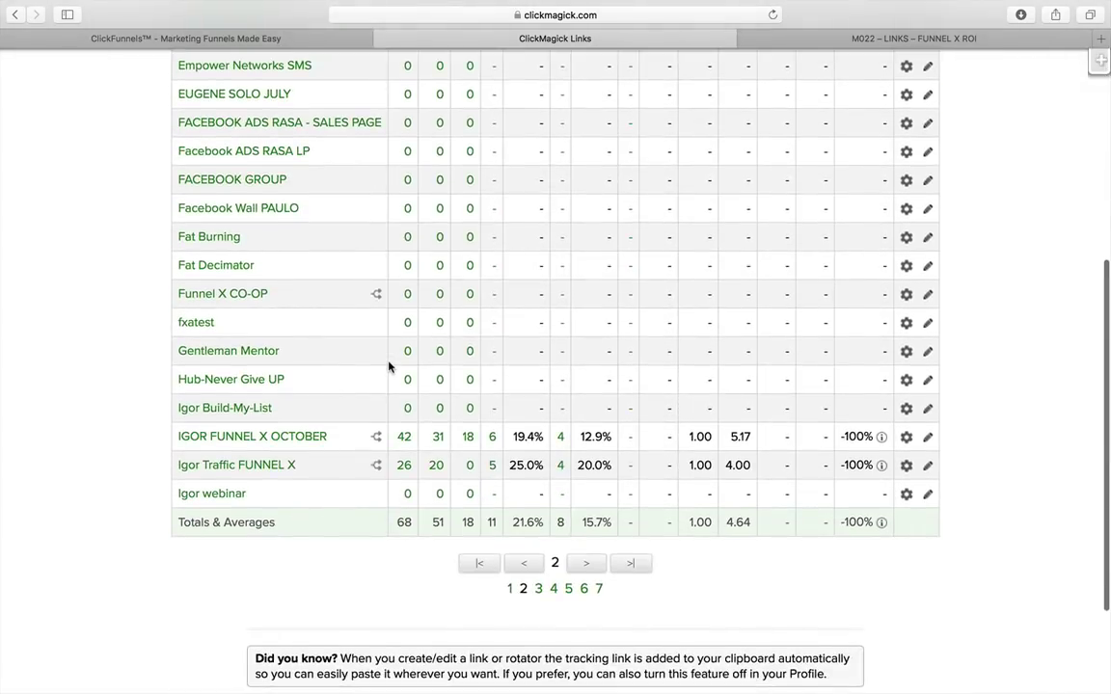
pyautogui.scroll(-1, 394, 384)
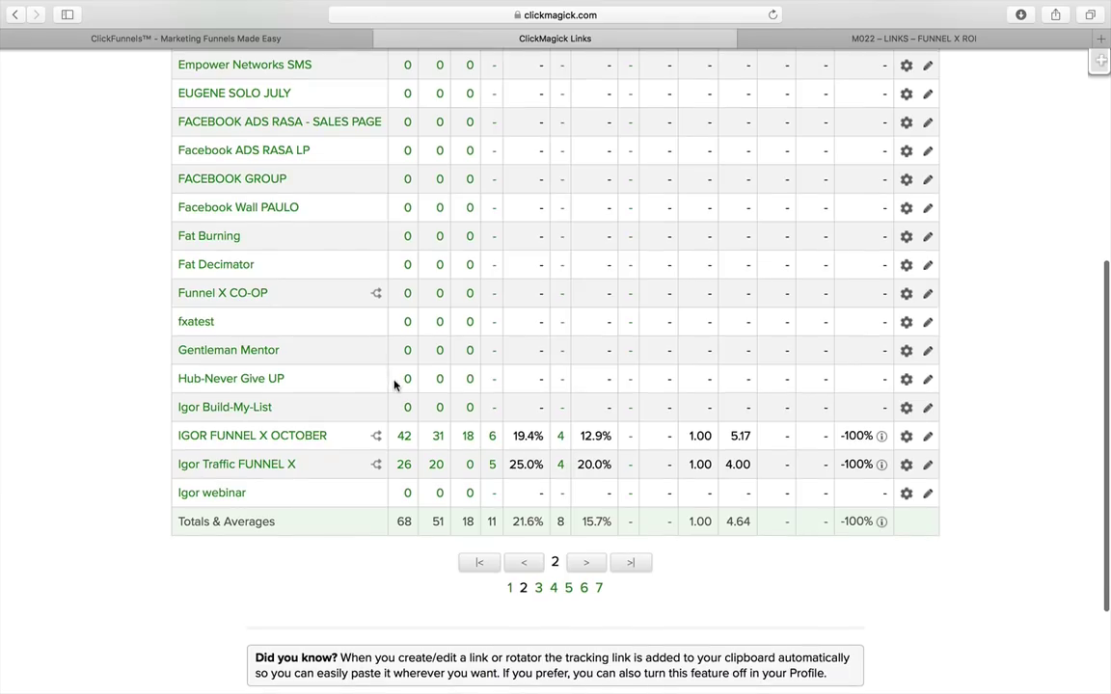
pyautogui.scroll(5, 393, 385)
pyautogui.scroll(-6, 393, 385)
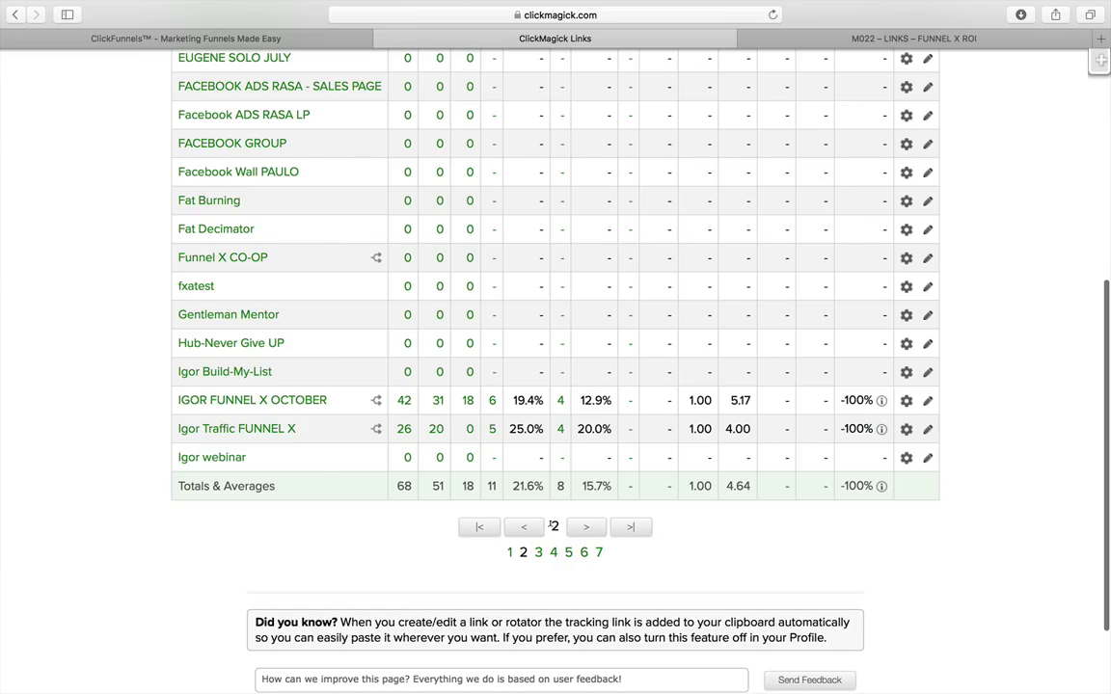
pyautogui.click(586, 529)
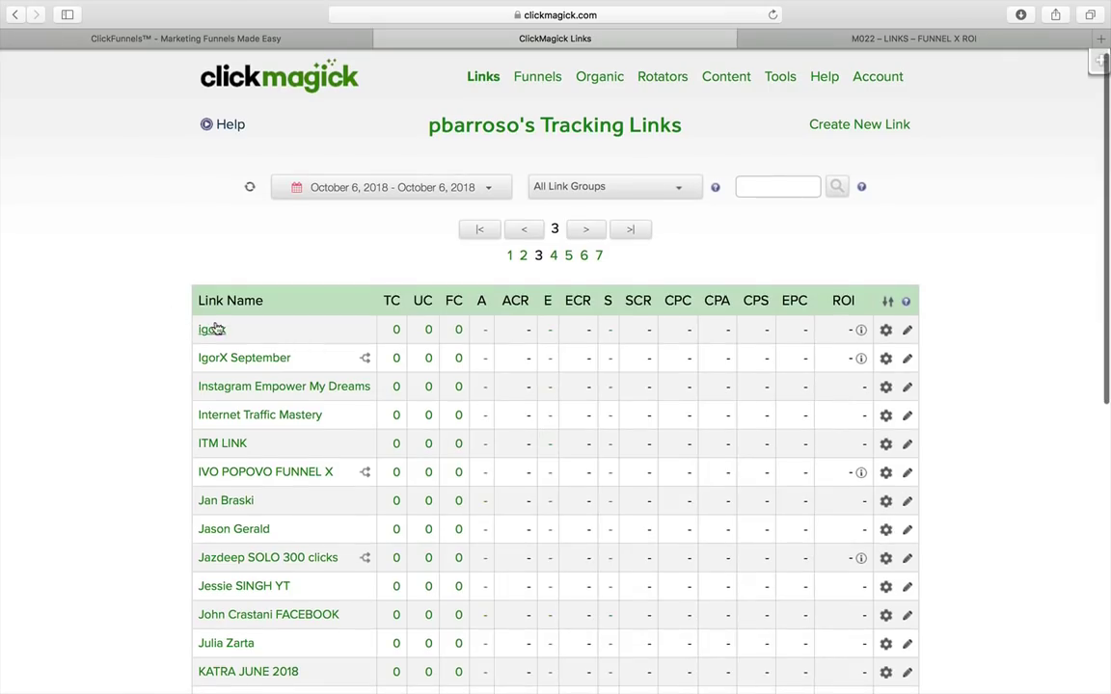
pyautogui.click(213, 329)
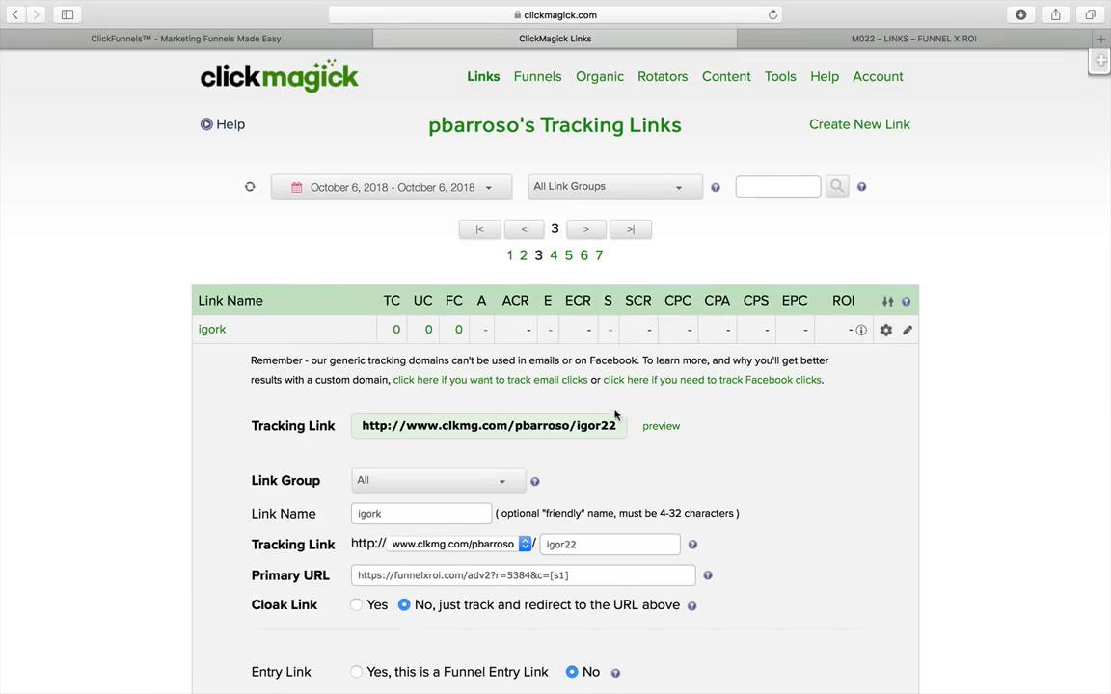
pyautogui.moveTo(618, 425); pyautogui.dragTo(359, 421)
pyautogui.press('super+c')
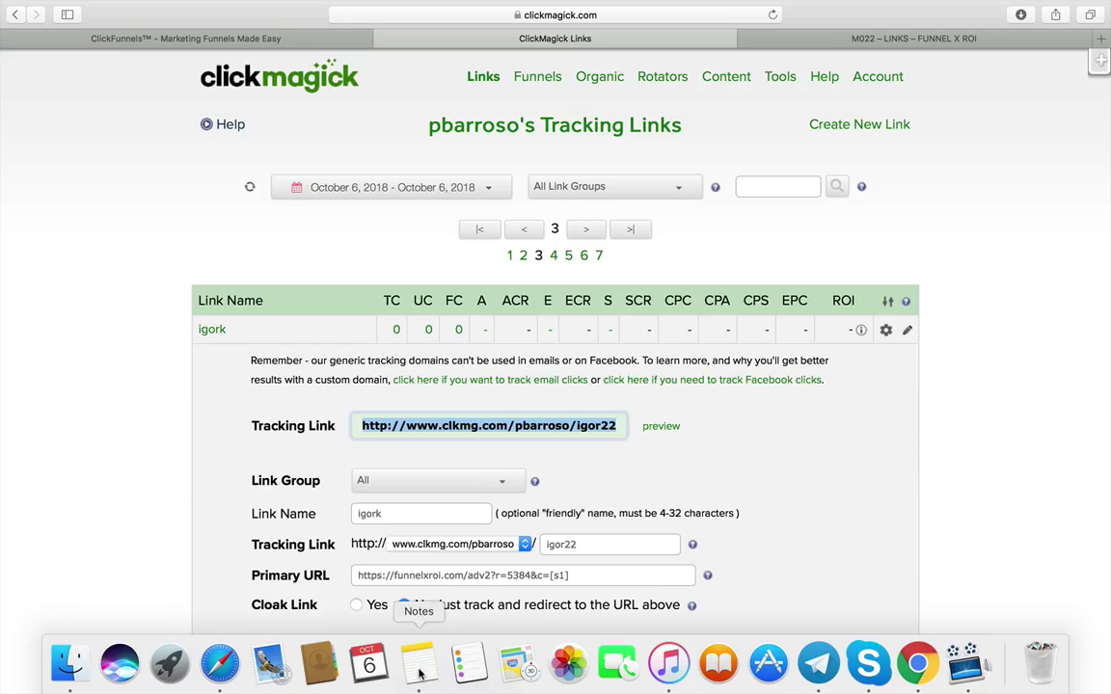
pyautogui.click(420, 665)
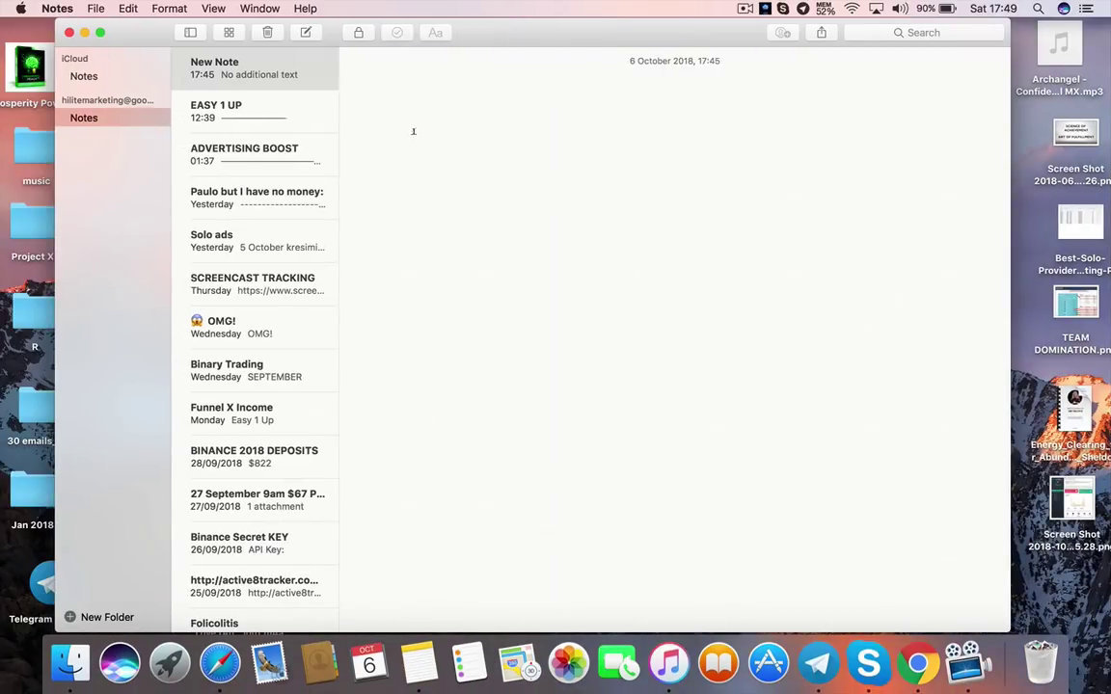
# Step: Paste the tracking link into a new note, append /igor22, and select the full URL
pyautogui.press('super+v')
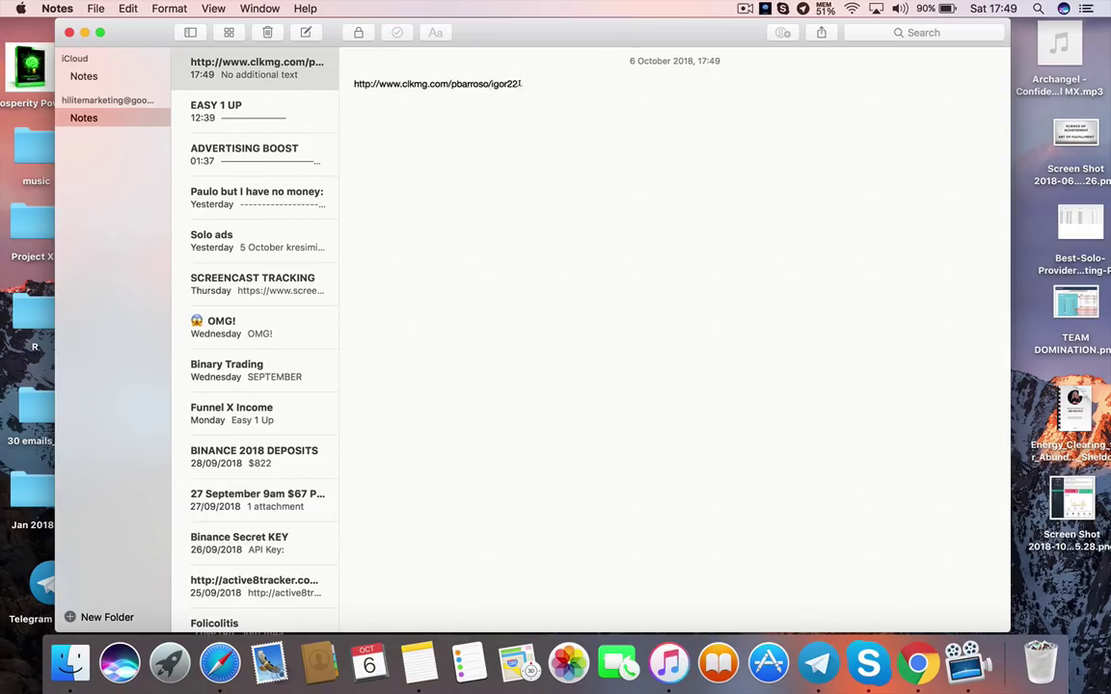
pyautogui.moveTo(520, 84); pyautogui.dragTo(489, 84)
pyautogui.press('super+c')
pyautogui.click(524, 84)
pyautogui.write('/')
pyautogui.press('super+v')
pyautogui.moveTo(565, 83); pyautogui.dragTo(393, 81)
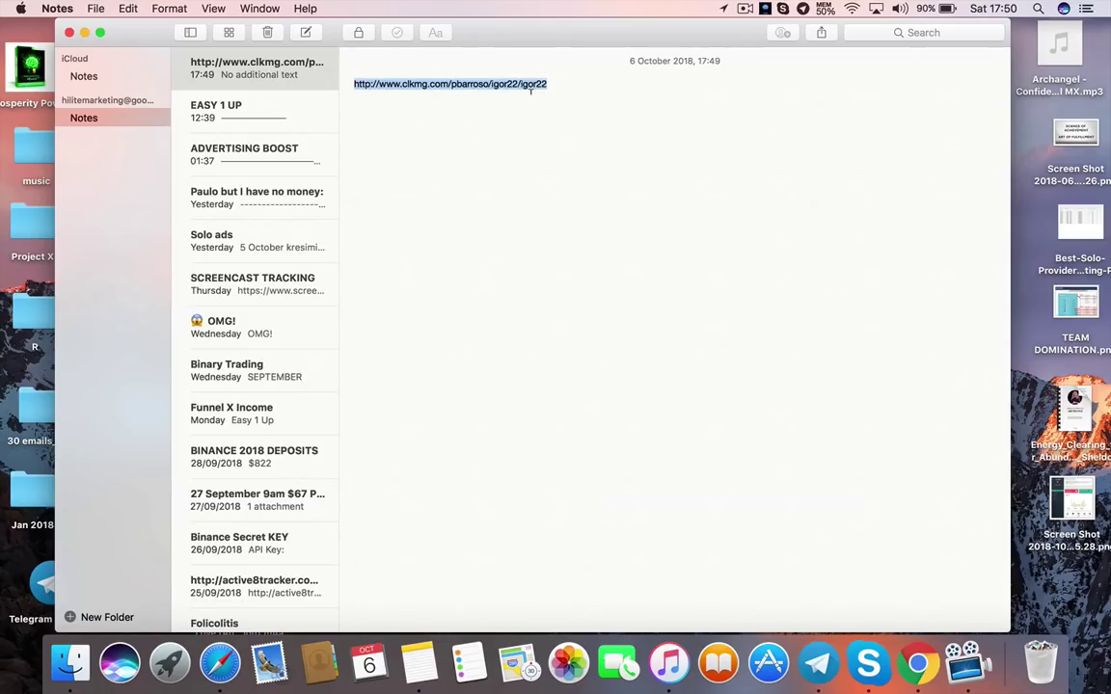
pyautogui.click(219, 662)
# Step: Paste the igork tracking link into Safari's address bar and load it
pyautogui.click(725, 19)
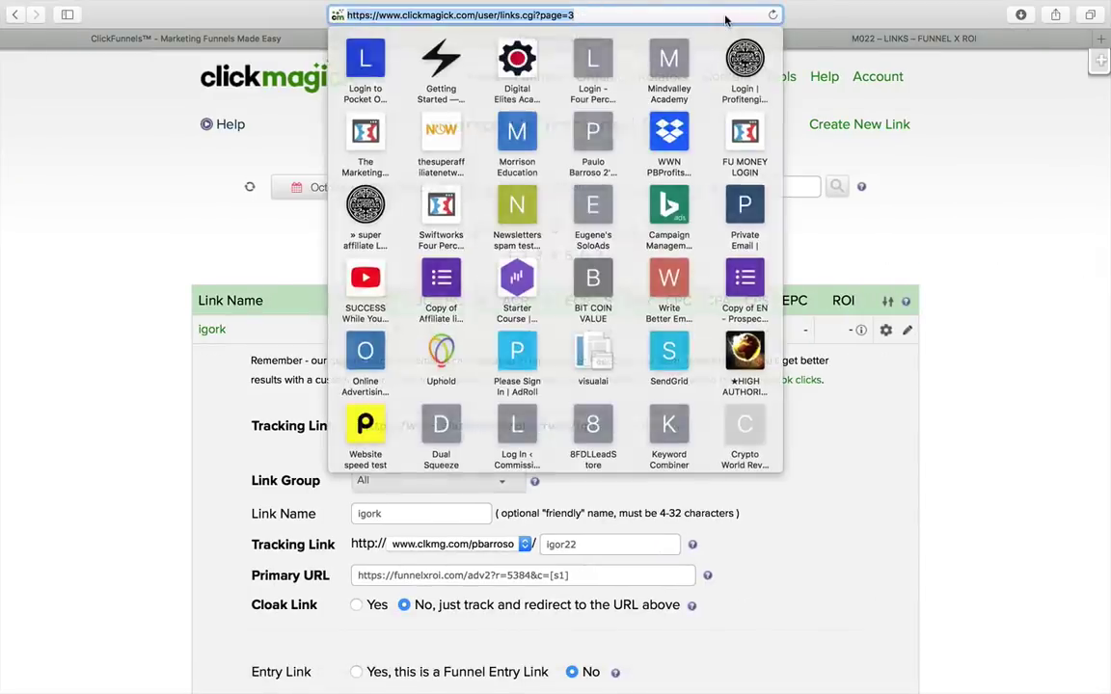
pyautogui.press('super+v')
pyautogui.press('Return')
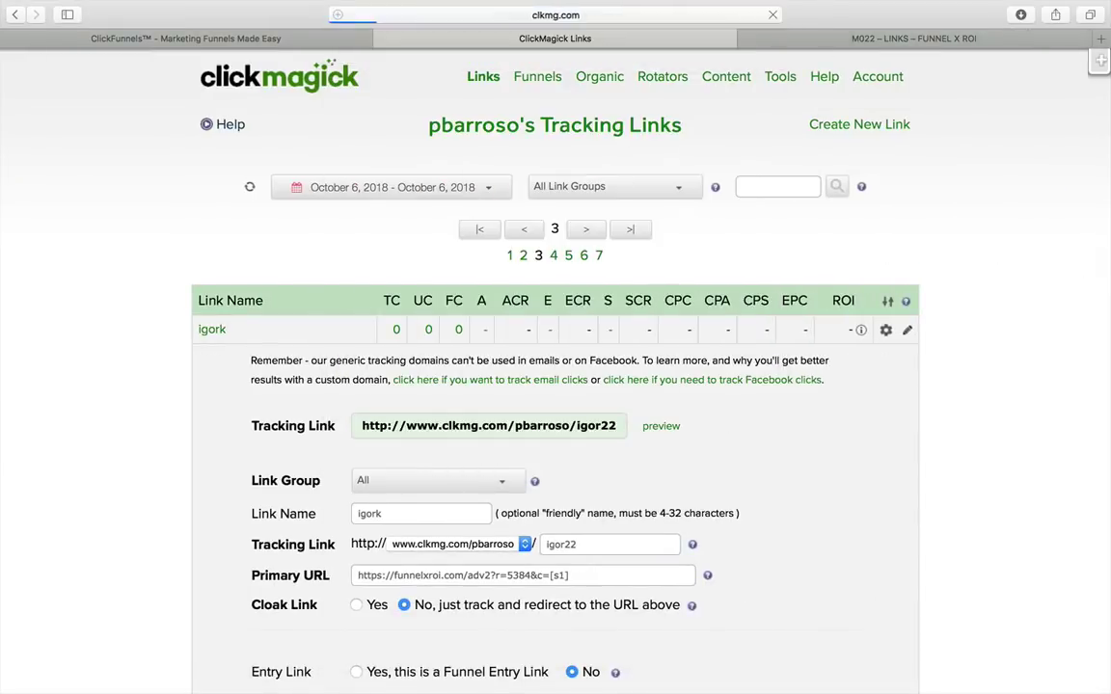